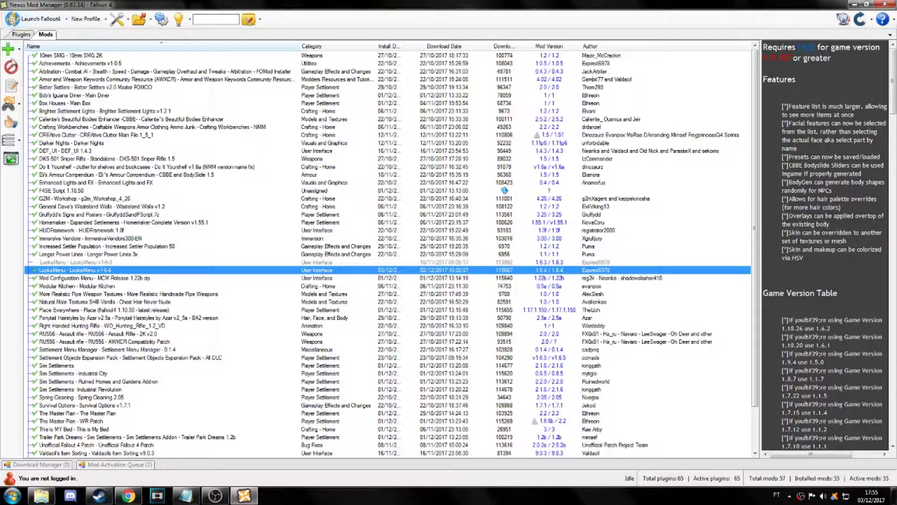
Step: Review the Fallout 4 plugin load order down to the end of the list and return to the installed mods
left_click(24, 34)
left_click_drag(134, 174, 126, 195)
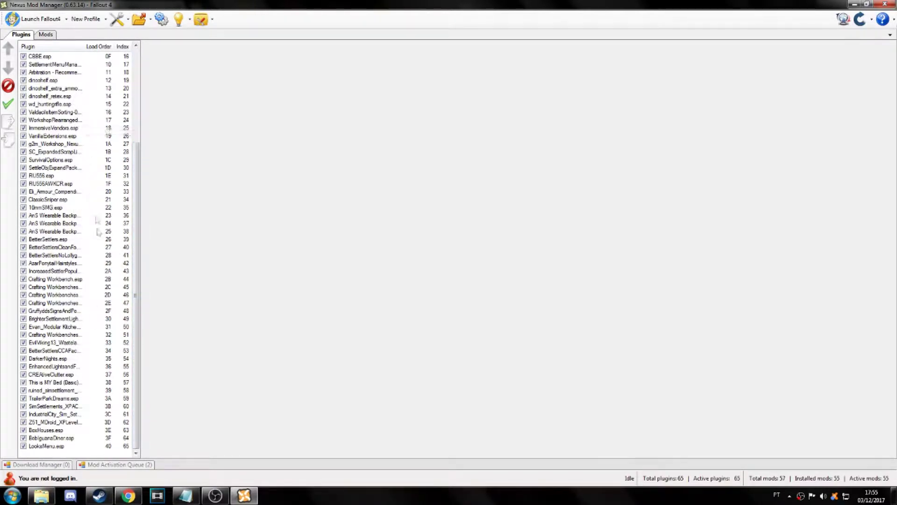
left_click(46, 34)
left_click(21, 35)
left_click(46, 34)
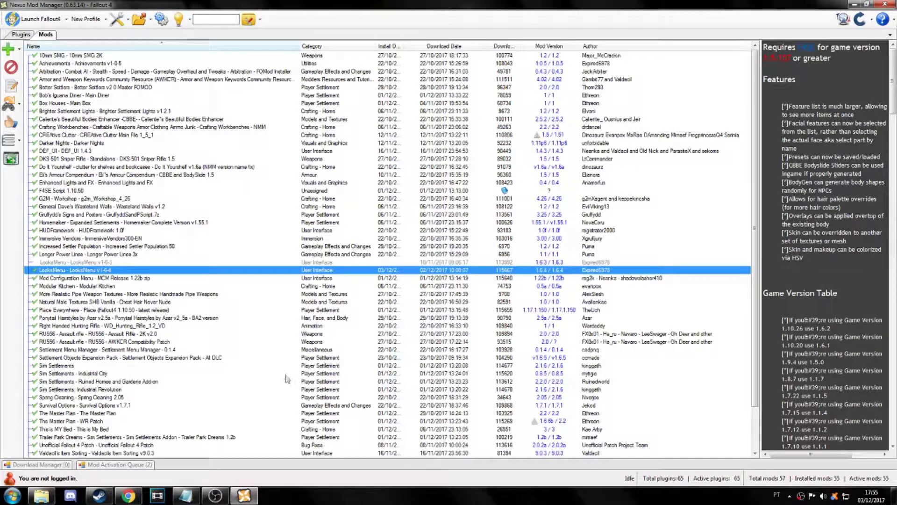
Step: Look through the descriptions of the Sim Settlements, Industrial Revolution, Industrial City and Spring Cleaning mods
left_click(79, 366)
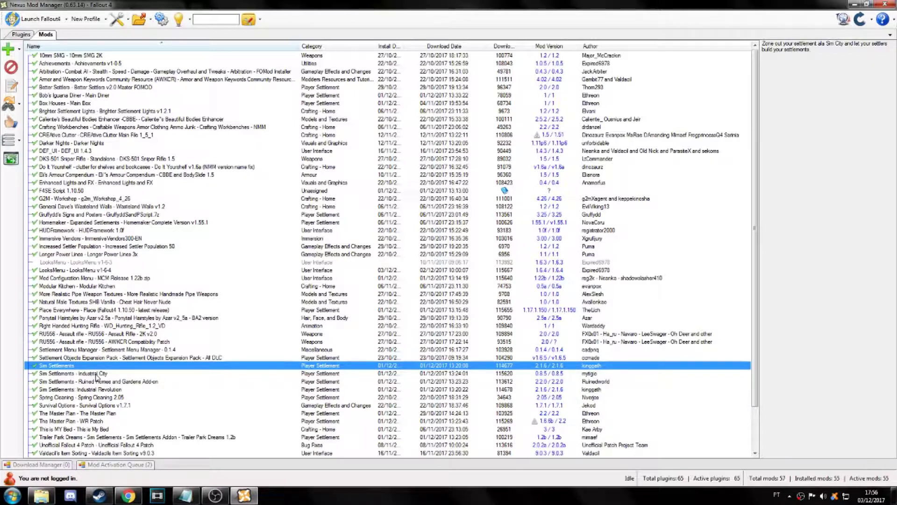
left_click(119, 391)
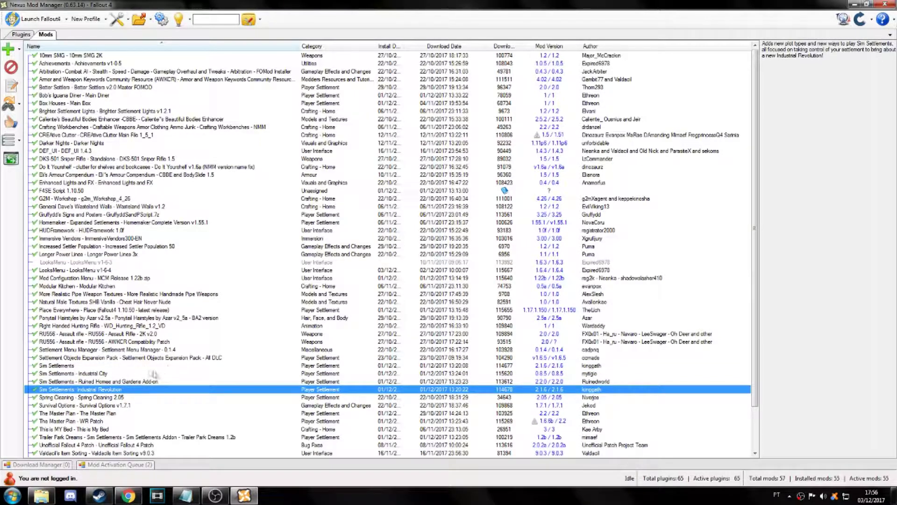
left_click(120, 374)
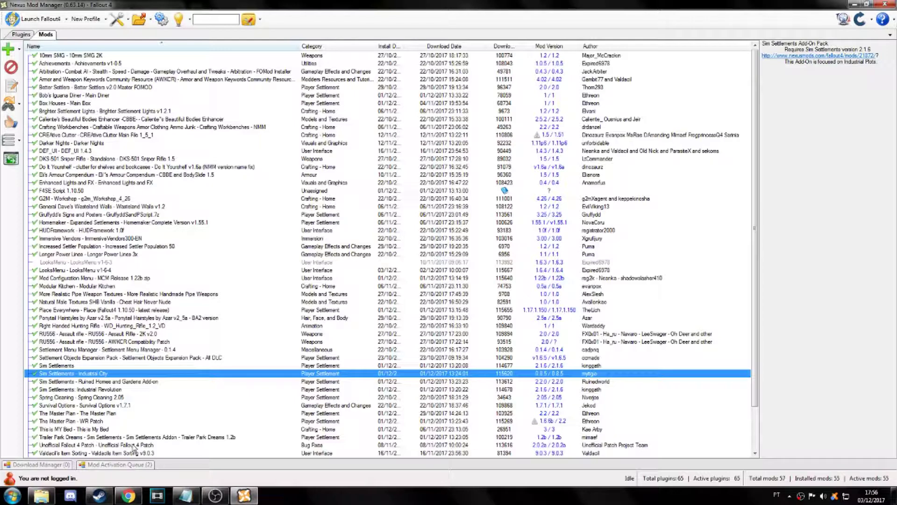
key("Down")
key("Down")
key("Down")
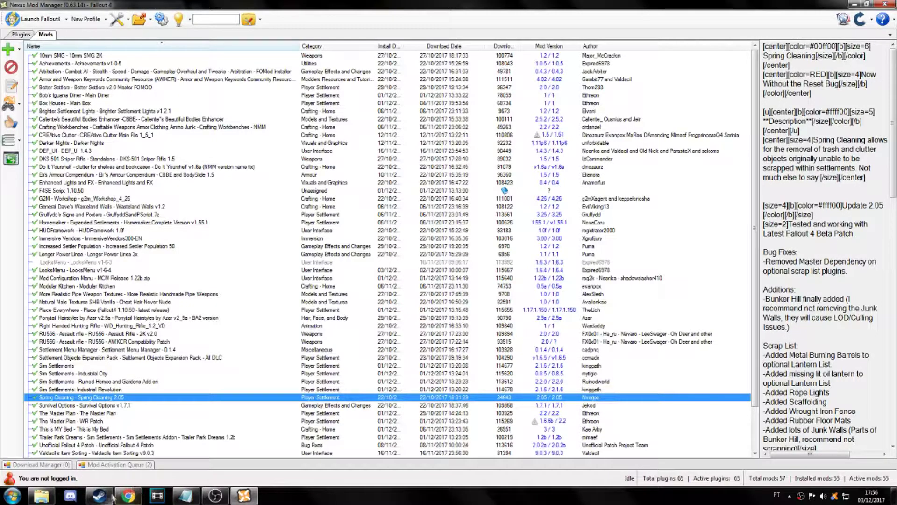
Step: Switch to Chrome and open the LOOT release download page from the LOOT website
left_click(128, 495)
left_click(20, 5)
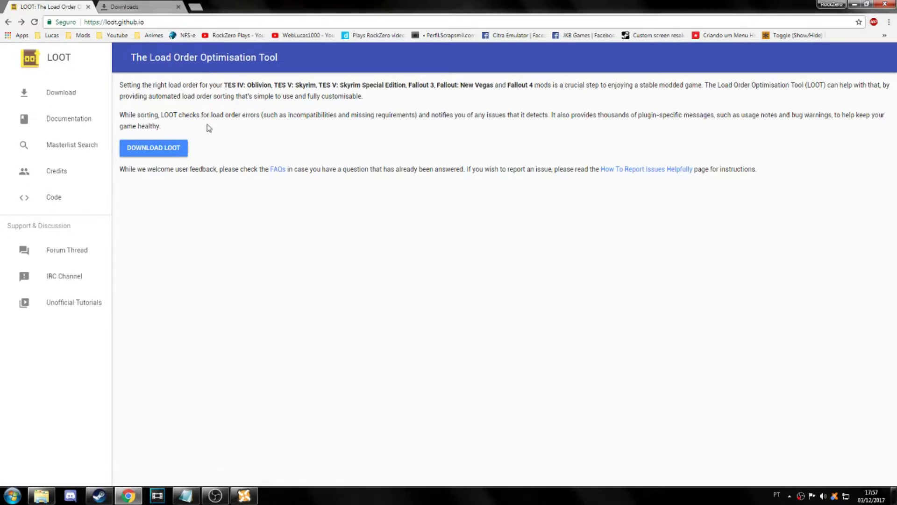
left_click(170, 153)
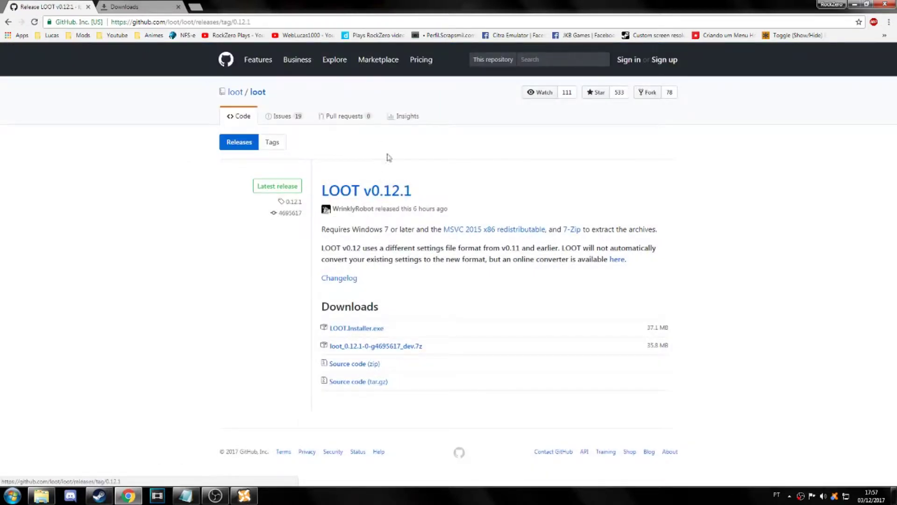
Step: Show the browser's downloads list and try to run LOOT.Installer.exe from it
left_click(356, 328)
key("ctrl+j")
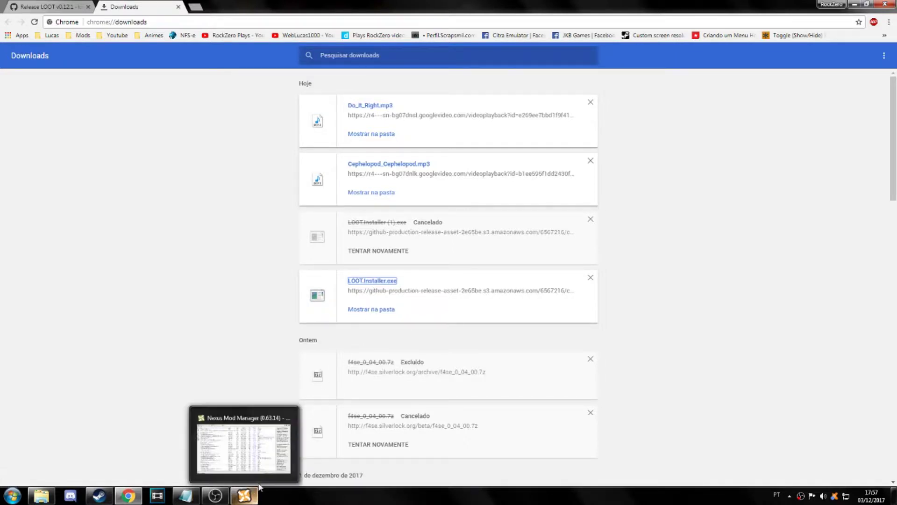
left_click(373, 287)
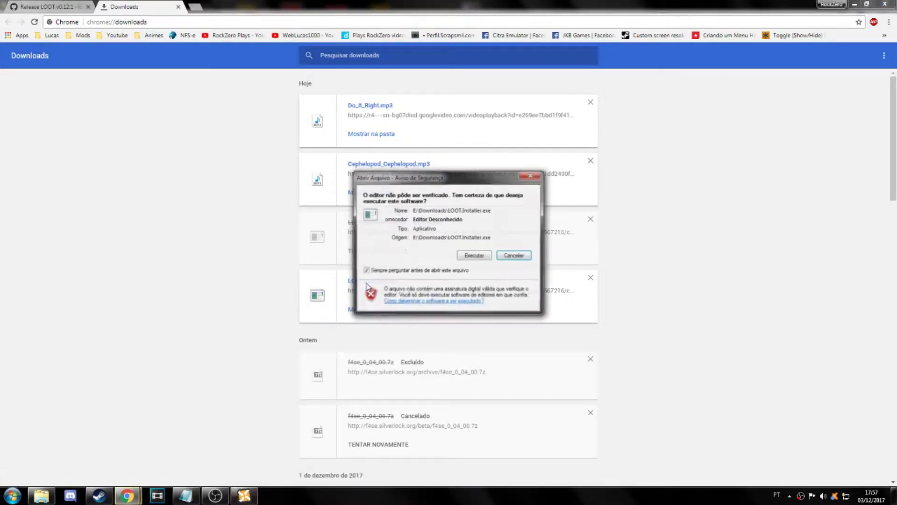
left_click(504, 257)
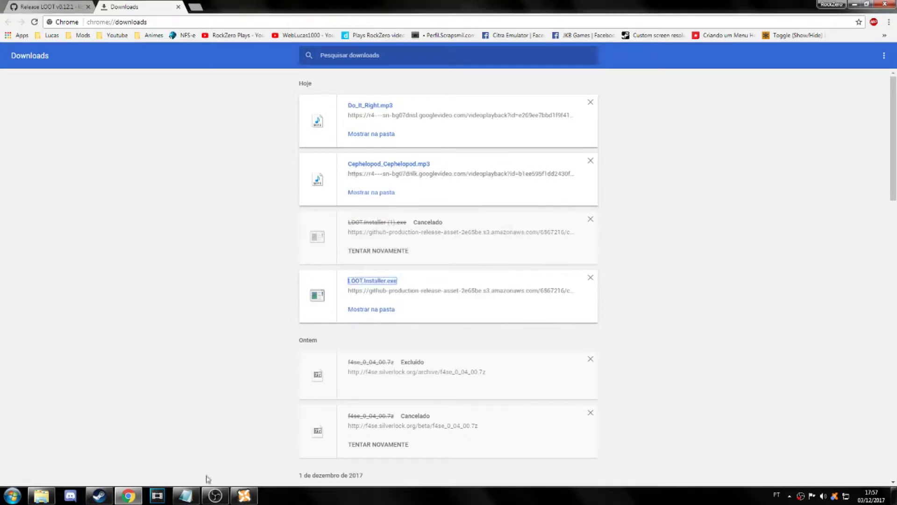
Step: Switch to Nexus Mod Manager and launch LOOT from its supported tools
left_click(244, 496)
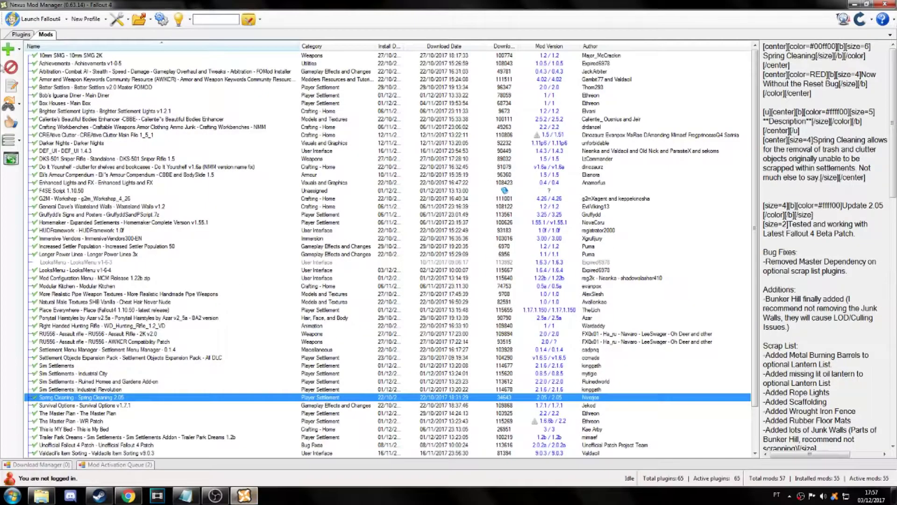
left_click(260, 19)
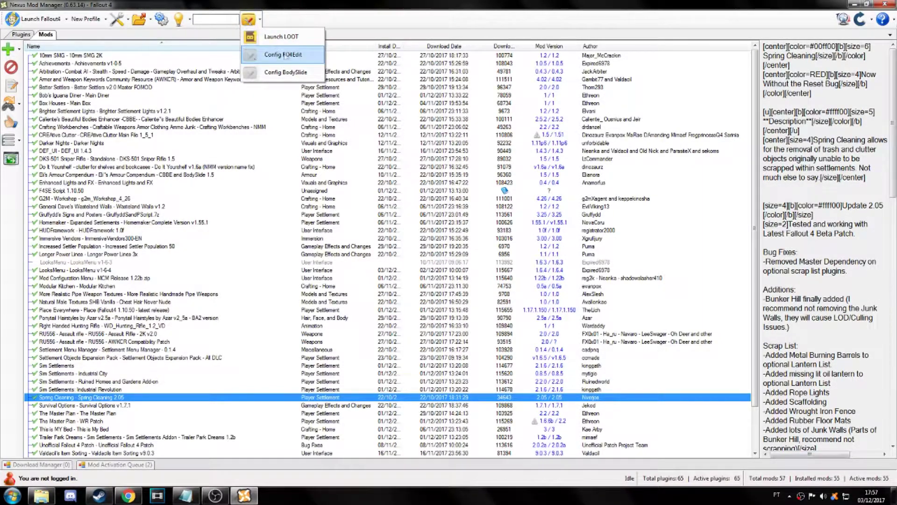
left_click(281, 43)
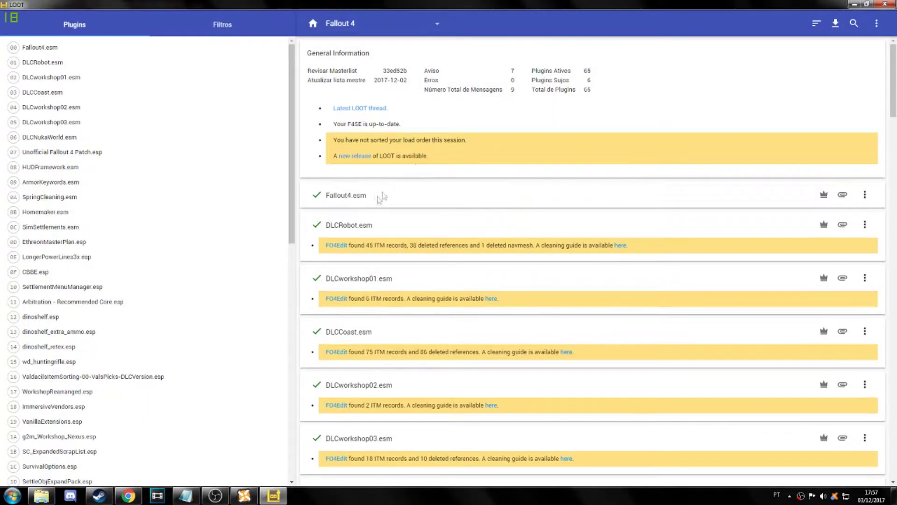
Step: Examine LOOT's additional commands, the full Fallout 4 plugin list and the available plugin filters
left_click(415, 30)
left_click(236, 32)
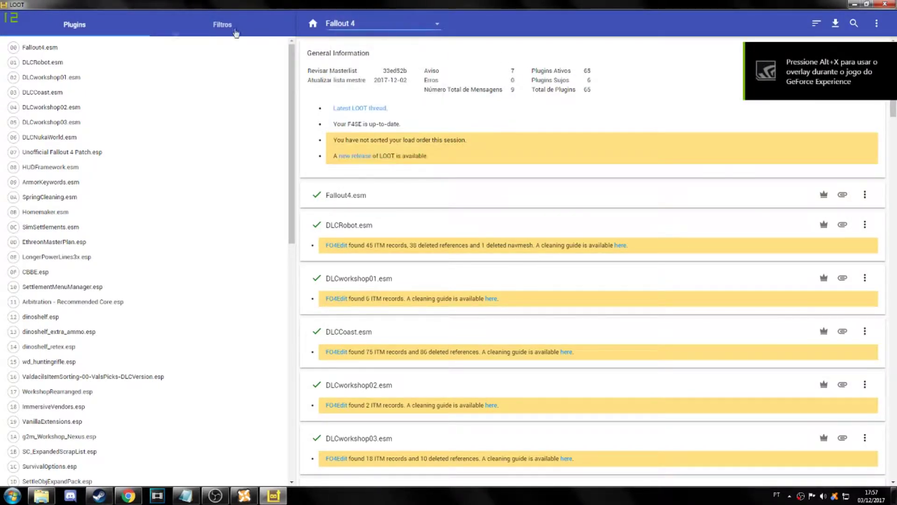
left_click(877, 23)
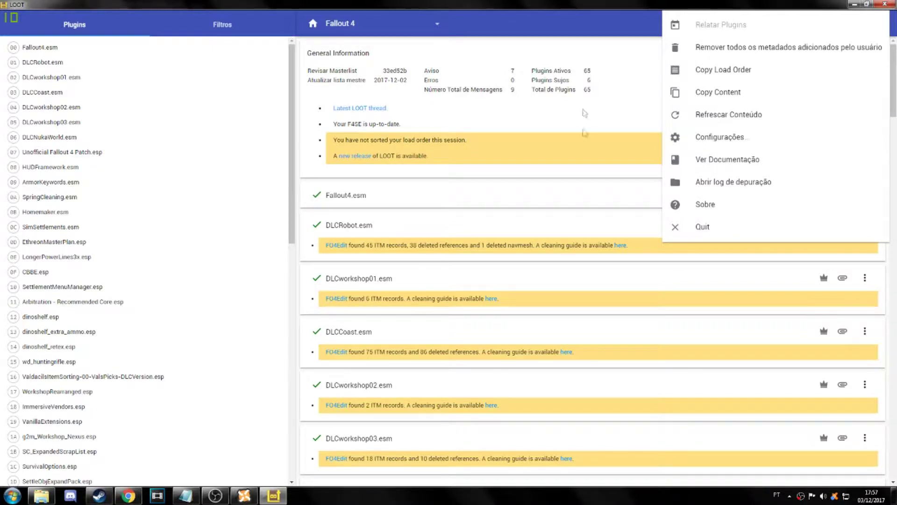
left_click(482, 24)
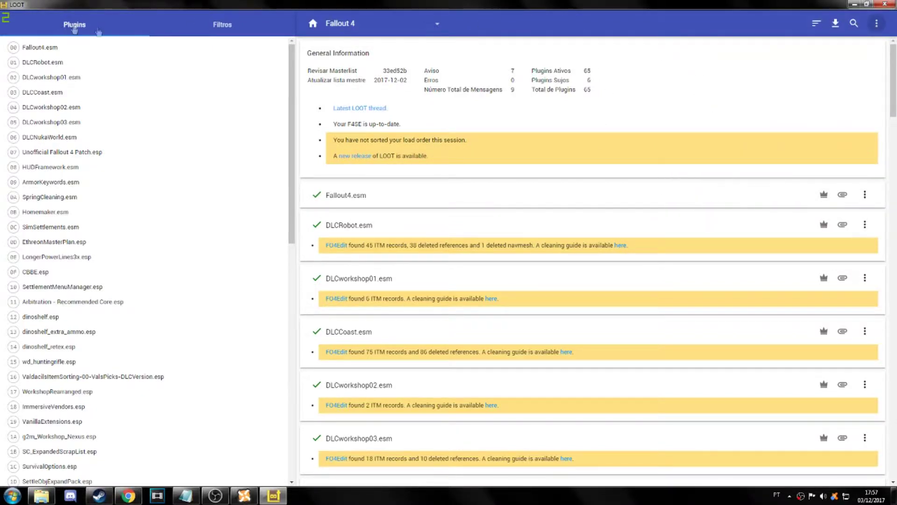
scroll(267, 117, "down", 3)
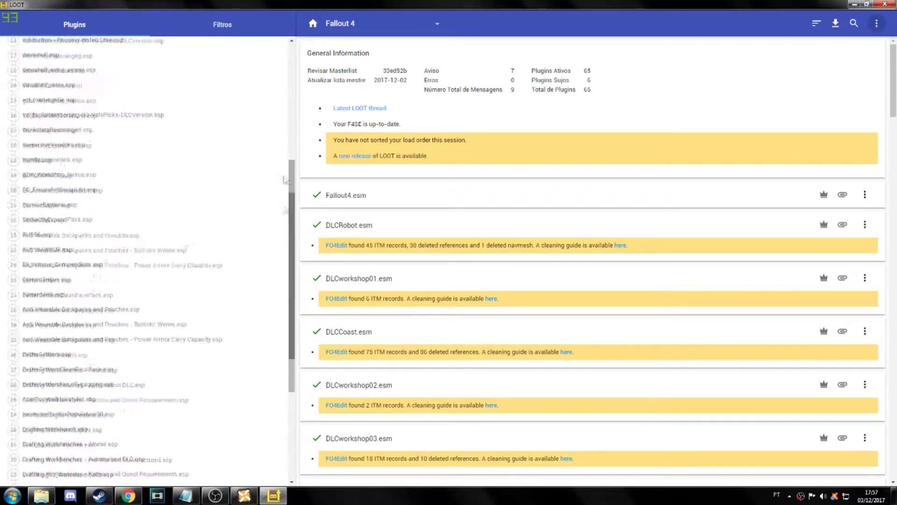
scroll(264, 117, "down", 5)
scroll(264, 117, "up", 5)
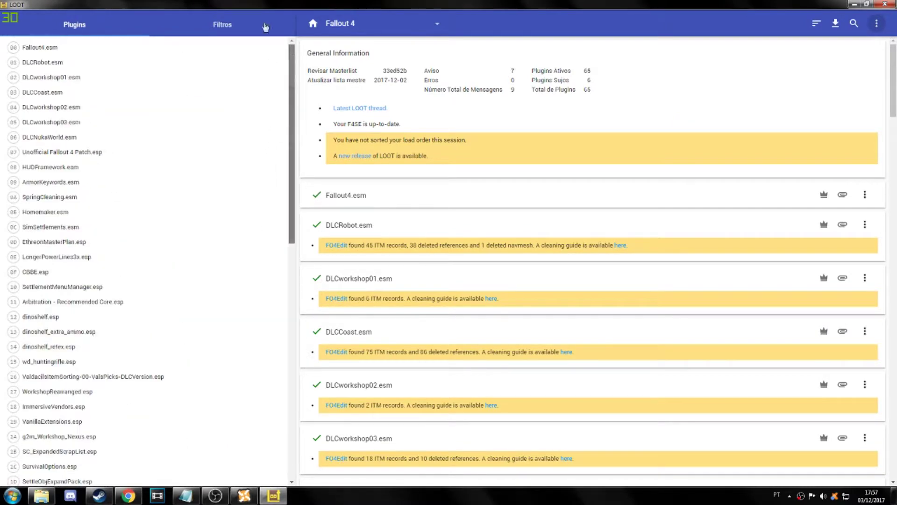
left_click(223, 26)
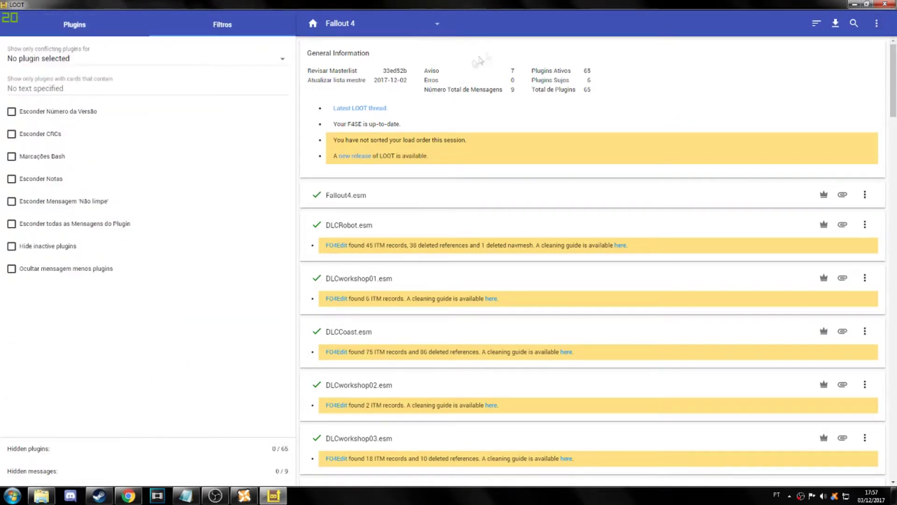
Step: Choose Fallout 4 as the game to manage and update its masterlist
left_click(419, 23)
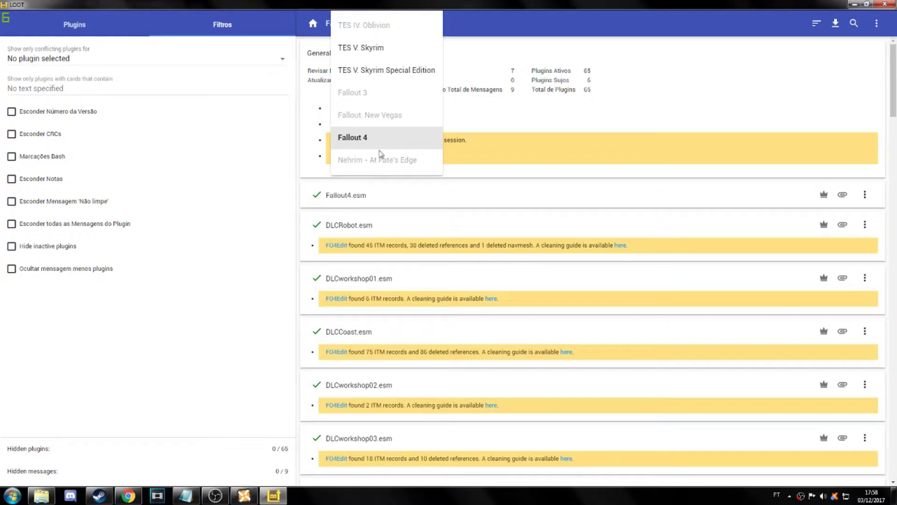
left_click(402, 142)
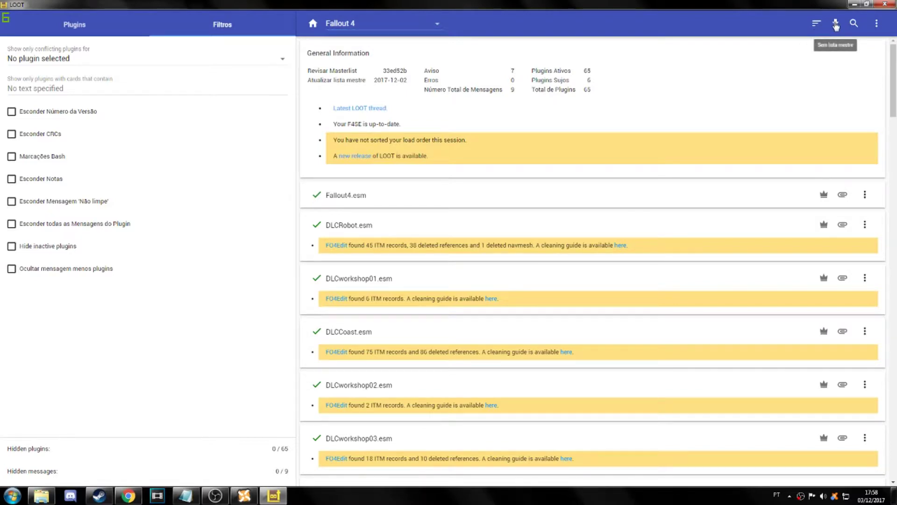
left_click(836, 25)
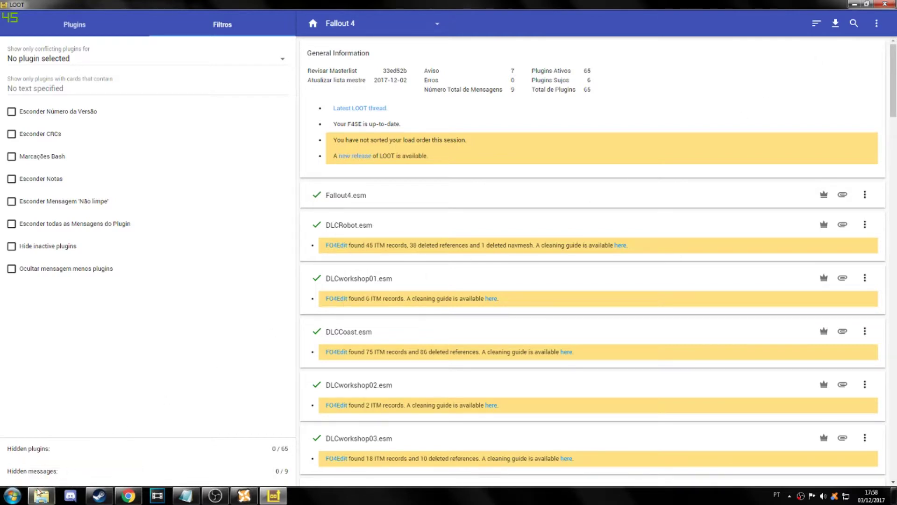
Step: Sort the Fallout 4 plugins and look through the sorted plugin cards
left_click(818, 27)
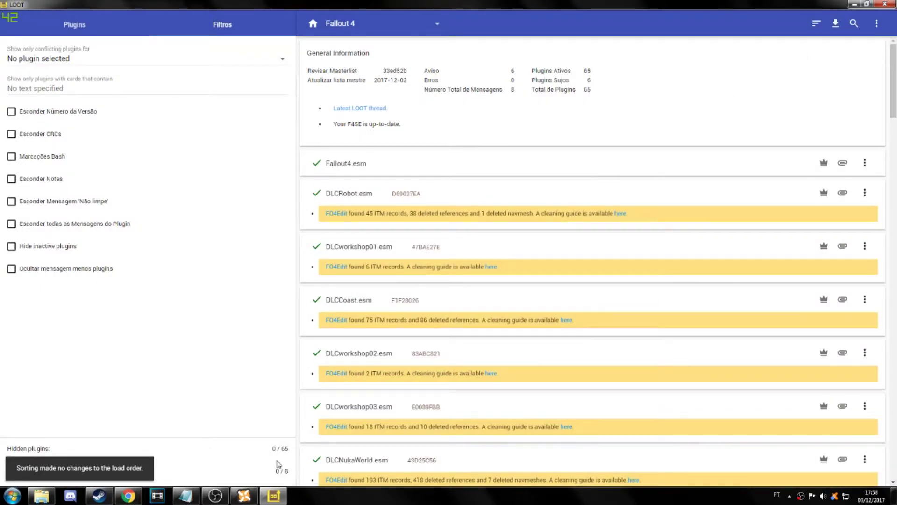
left_click_drag(893, 98, 895, 151)
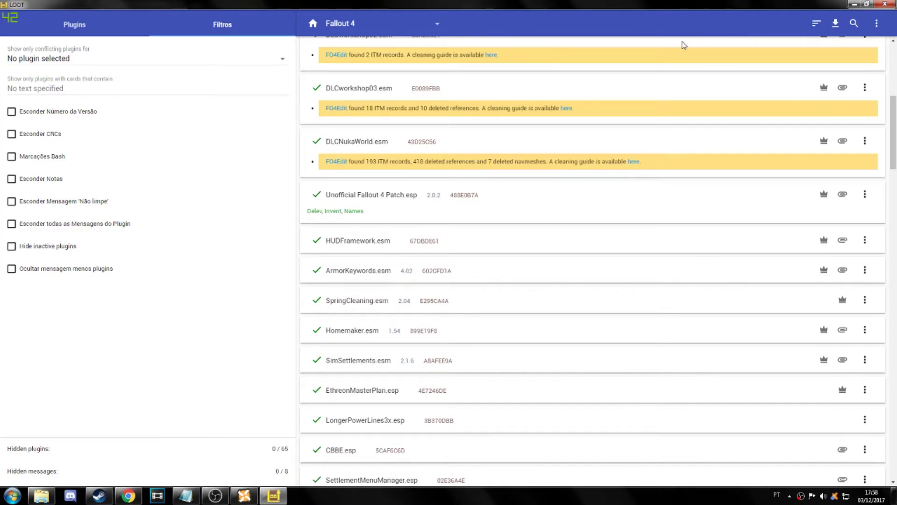
Step: Close LOOT and Nexus Mod Manager
left_click(885, 4)
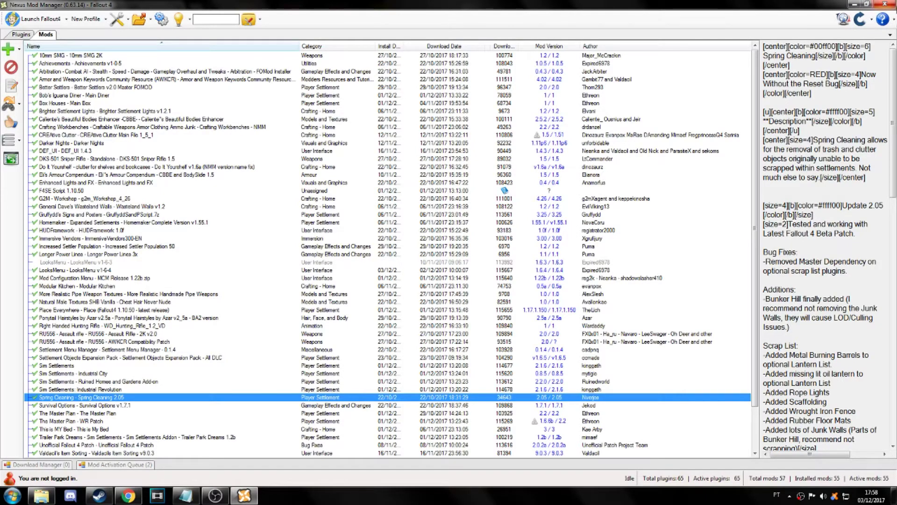
left_click(885, 4)
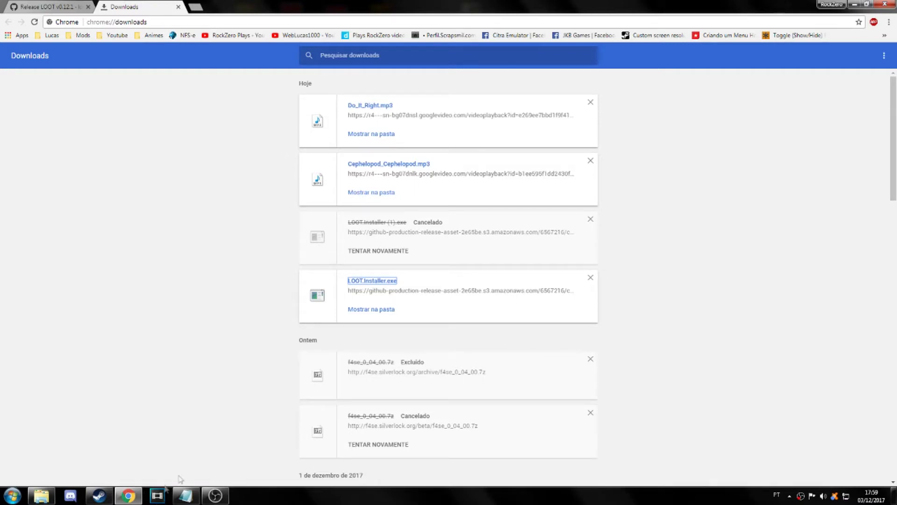
mouse_move(215, 495)
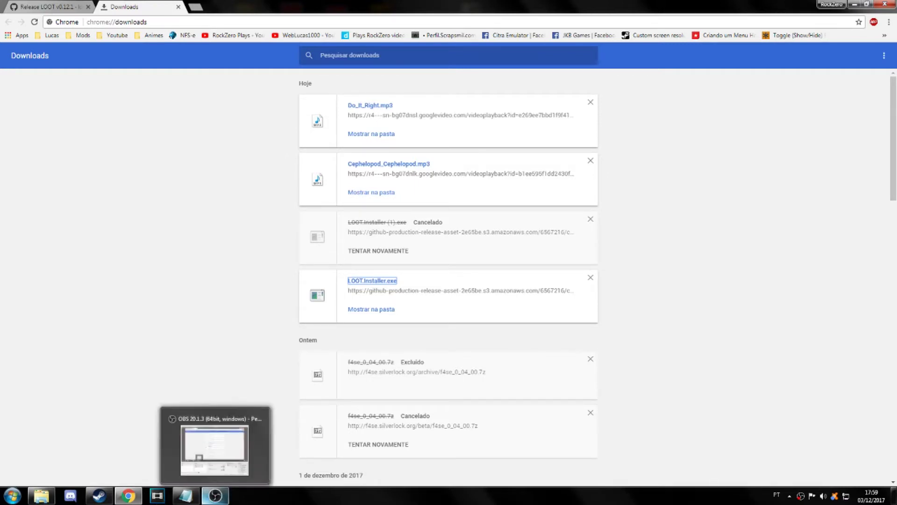